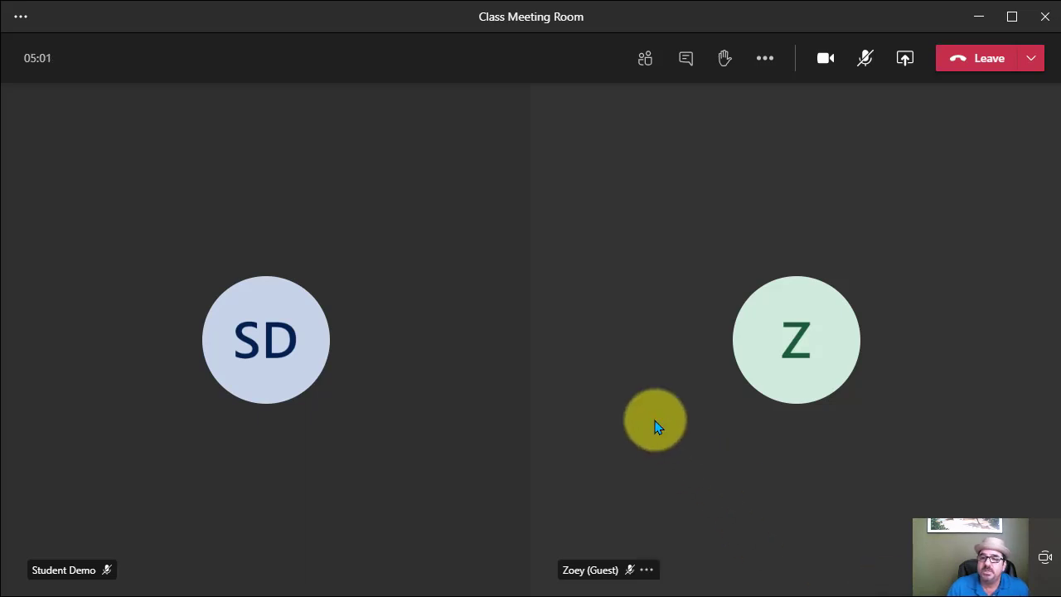
# Step: Show the meeting chat and send the message "Hello" to the participants
pyautogui.click(687, 64)
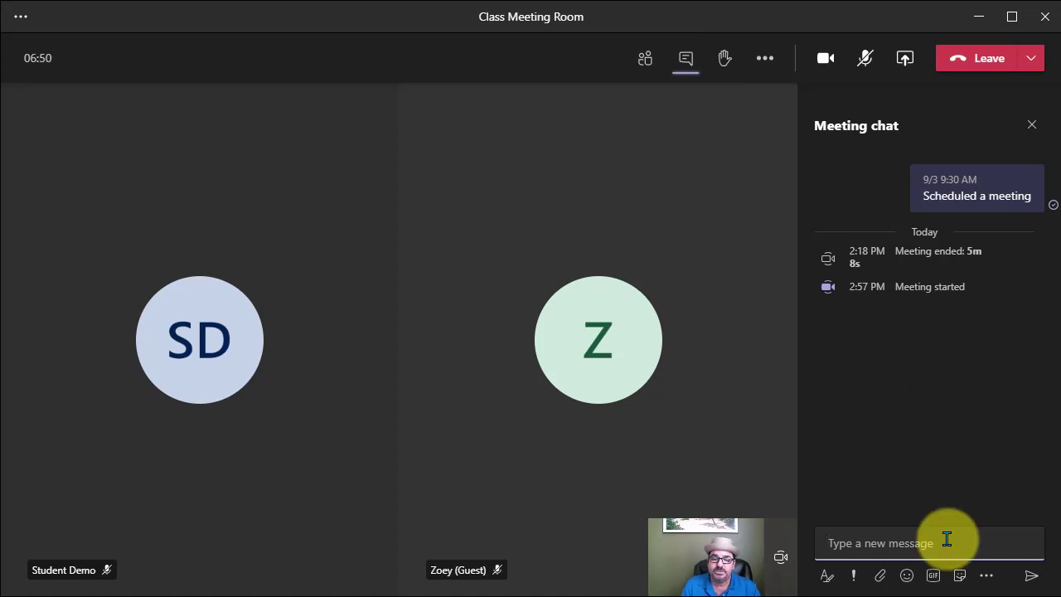
pyautogui.write('Hello')
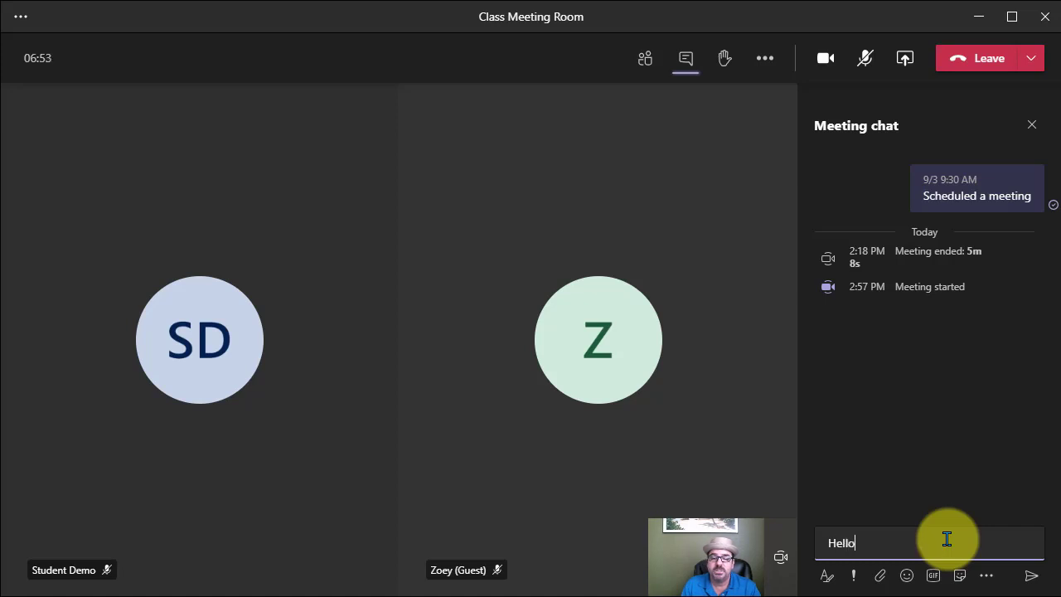
pyautogui.press('Return')
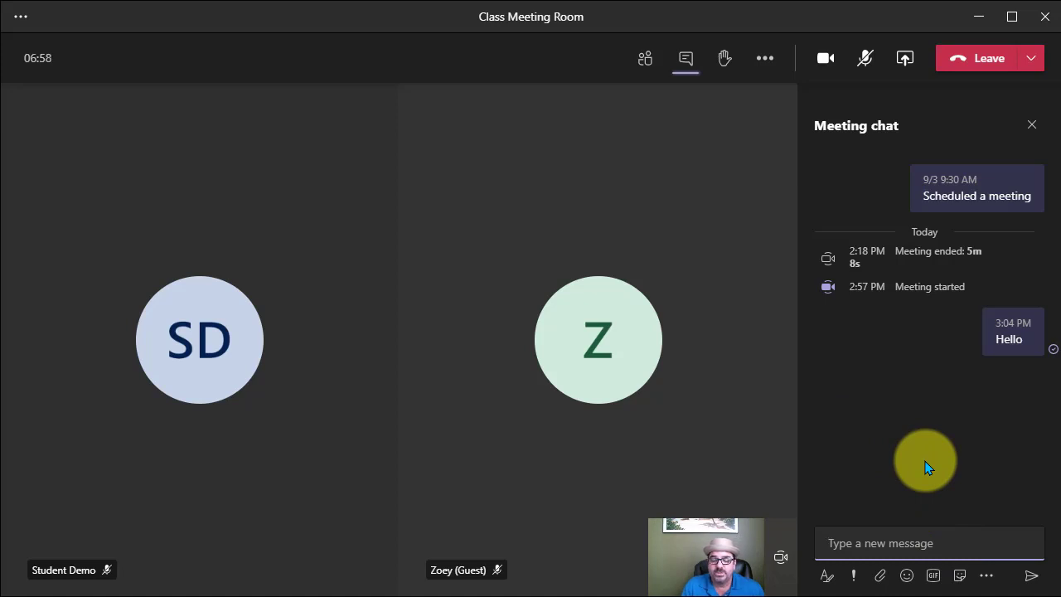
# Step: Look through the additional message options available in the meeting chat
pyautogui.click(987, 577)
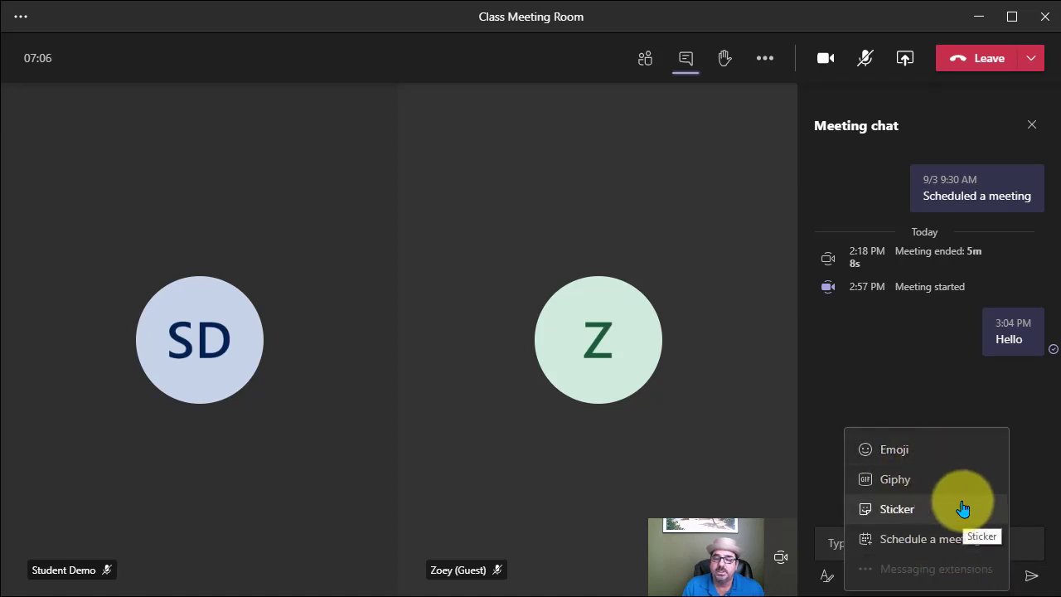
pyautogui.click(896, 389)
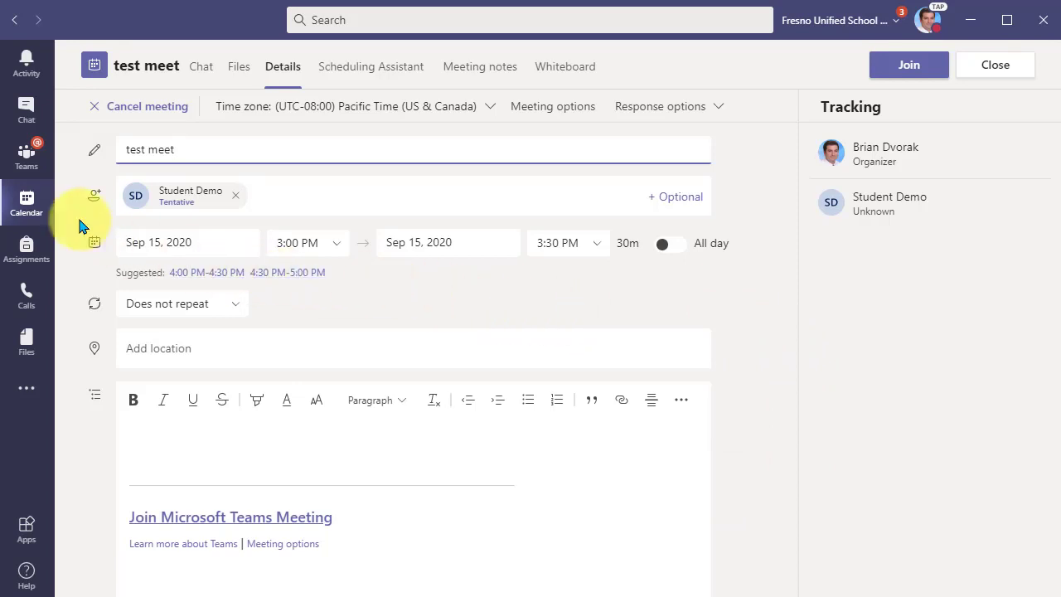
# Step: Look through the recent conversations in the main Teams window's chat list for the class meeting's chat
pyautogui.click(39, 120)
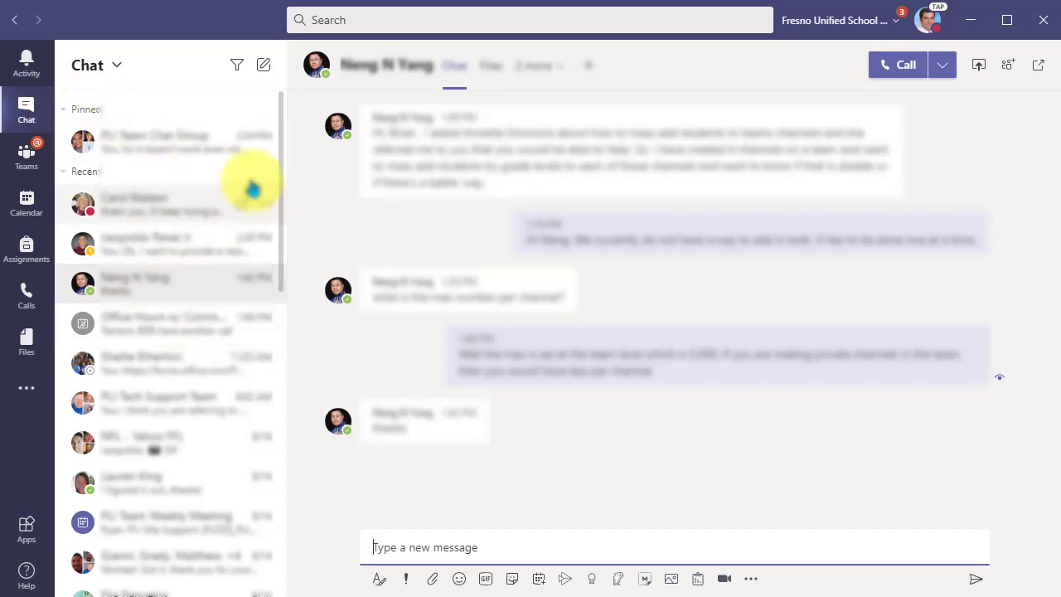
pyautogui.scroll(-2, 280, 162)
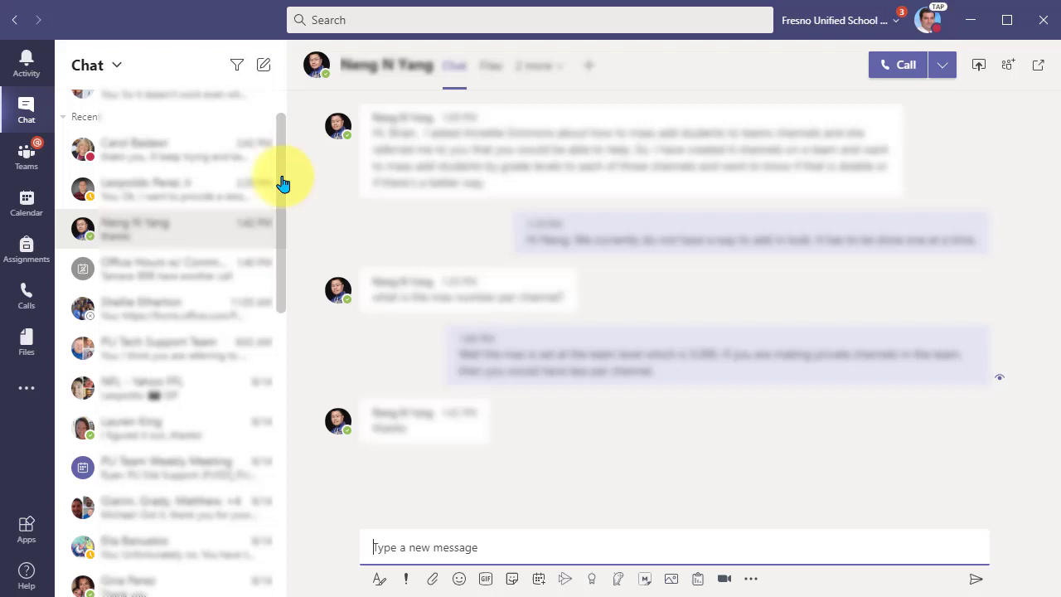
pyautogui.moveTo(282, 183); pyautogui.dragTo(283, 191)
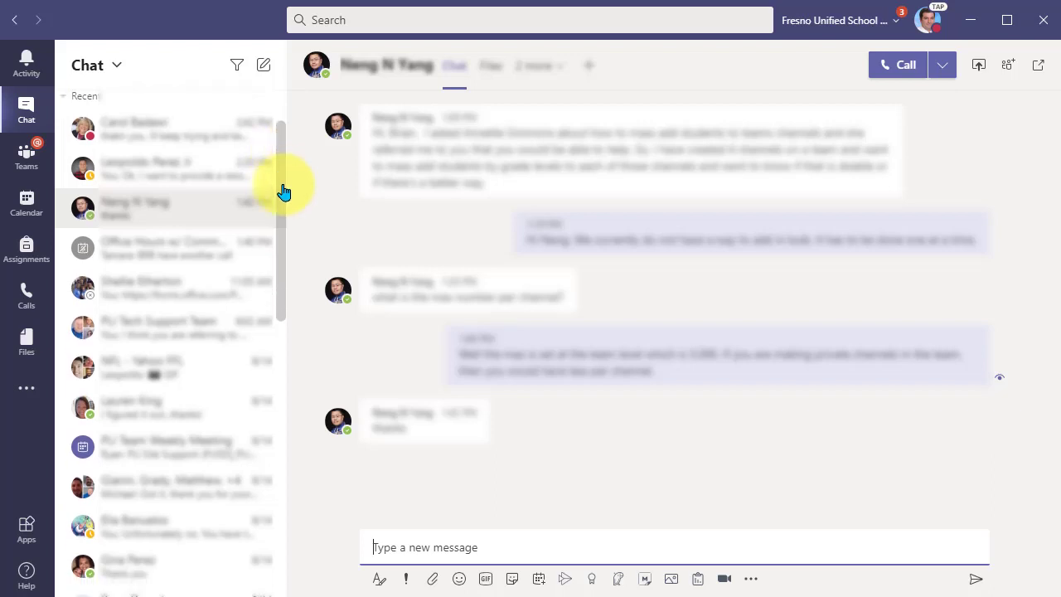
pyautogui.moveTo(284, 191); pyautogui.dragTo(282, 261)
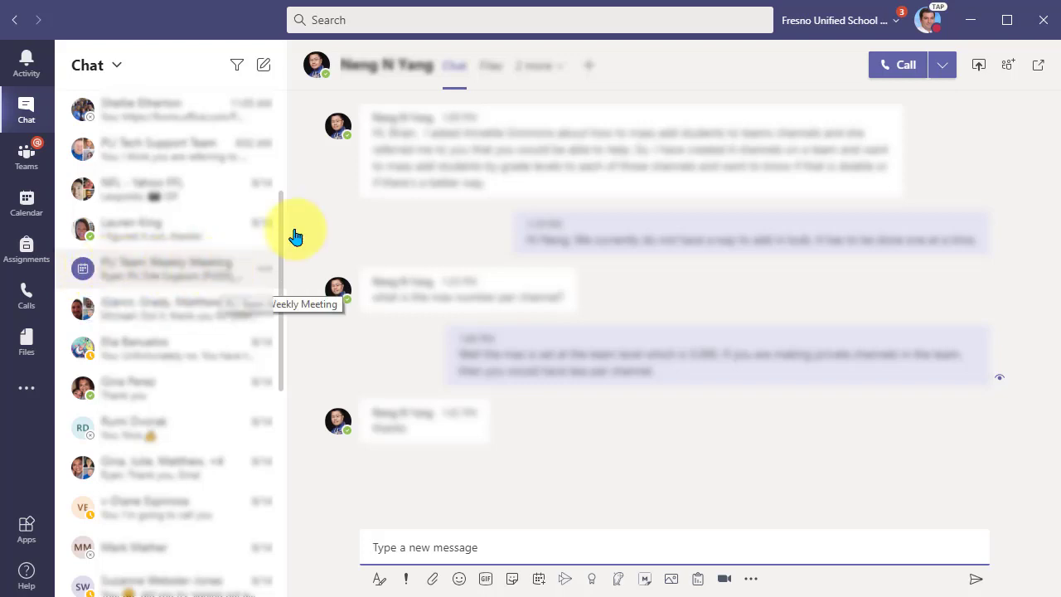
pyautogui.moveTo(279, 253); pyautogui.dragTo(283, 137)
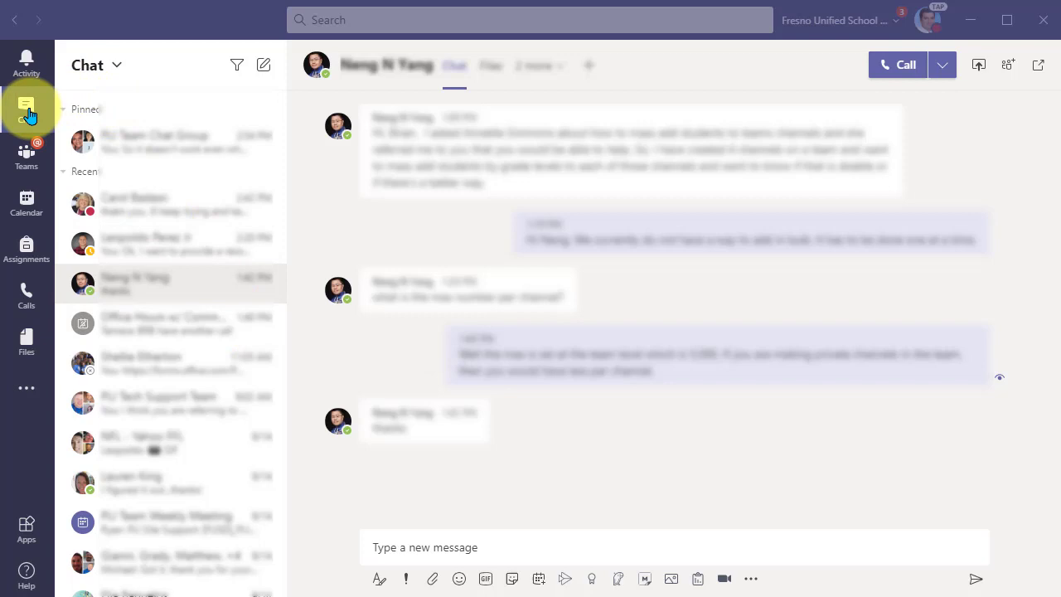
# Step: Go to the Class Meetings channel and expand the collapsed replies under the Class Meeting Room post to read the meeting messages
pyautogui.click(27, 157)
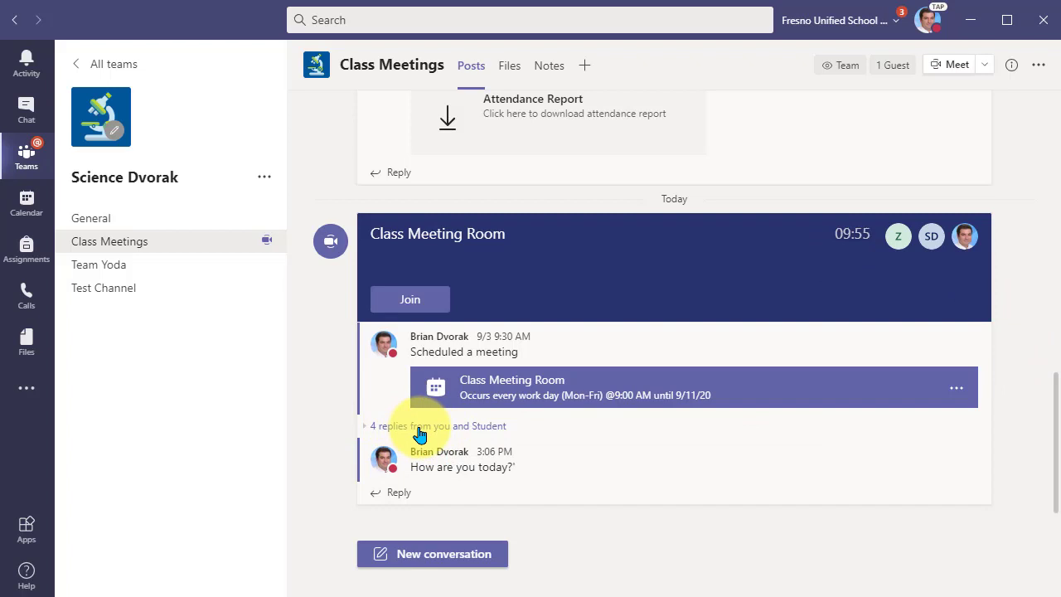
pyautogui.click(472, 431)
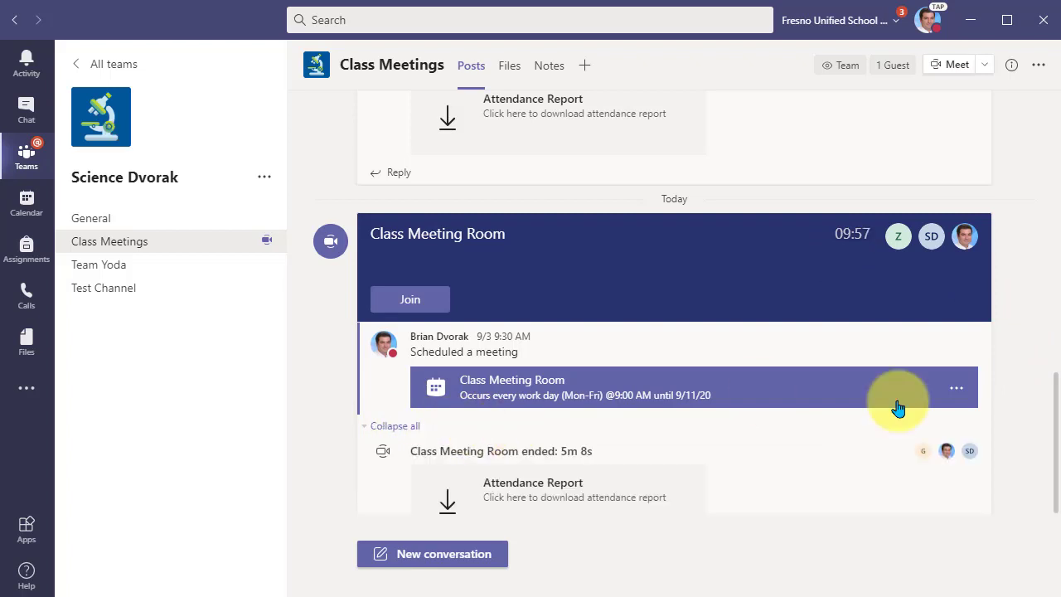
pyautogui.moveTo(1054, 392); pyautogui.dragTo(1051, 433)
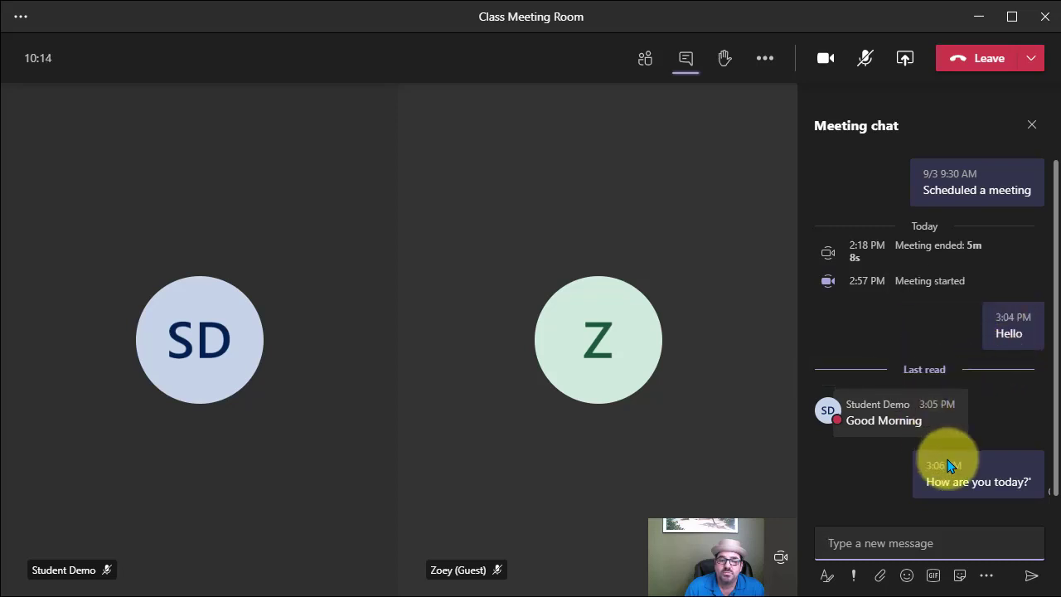
# Step: Return to the channel from the meeting window and start a Poll in a reply to the Class Meeting Room post
pyautogui.click(980, 20)
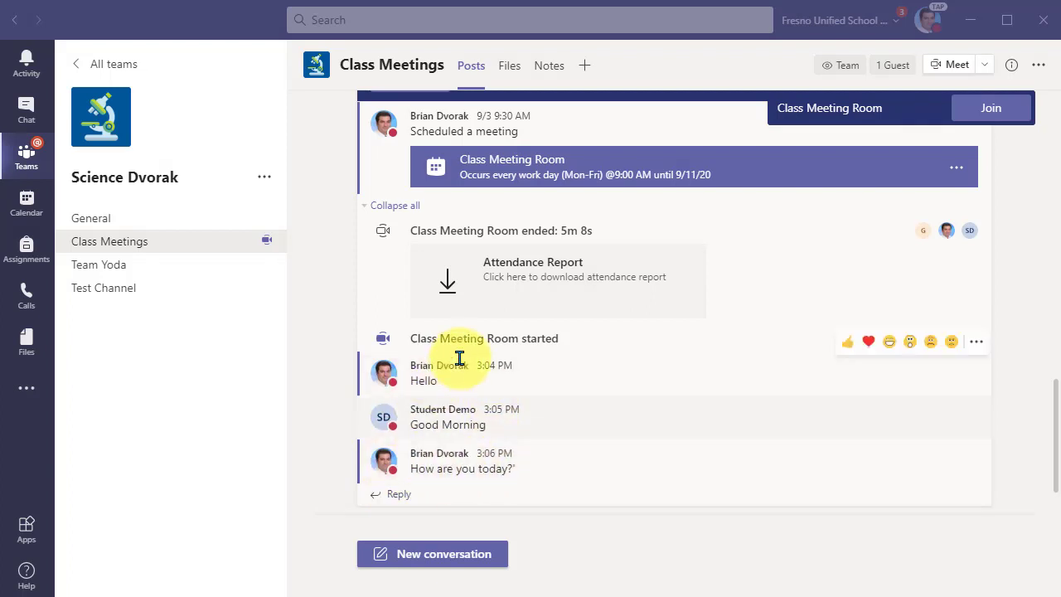
pyautogui.click(401, 497)
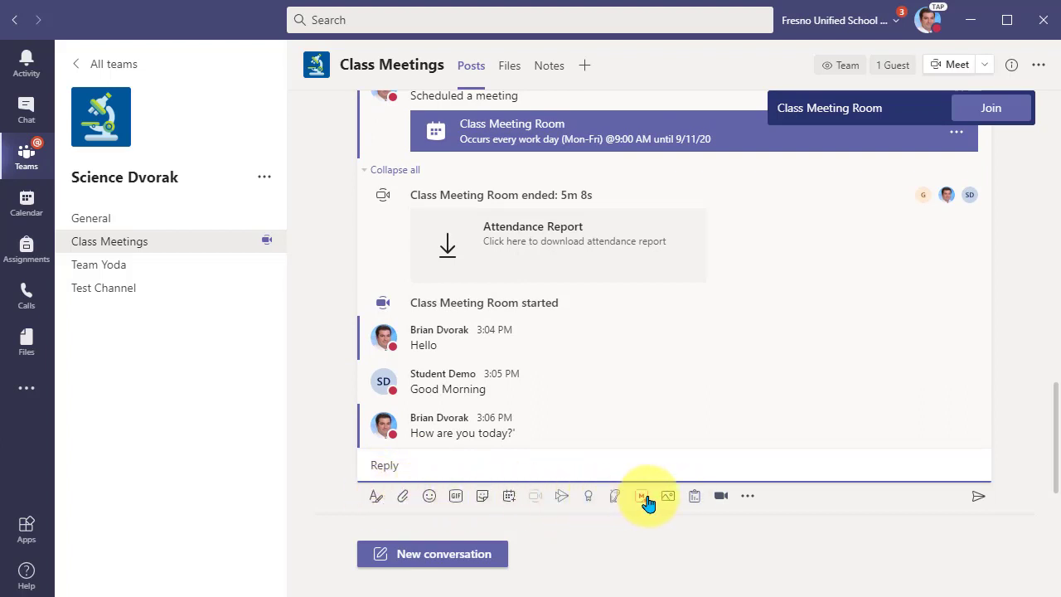
pyautogui.click(748, 497)
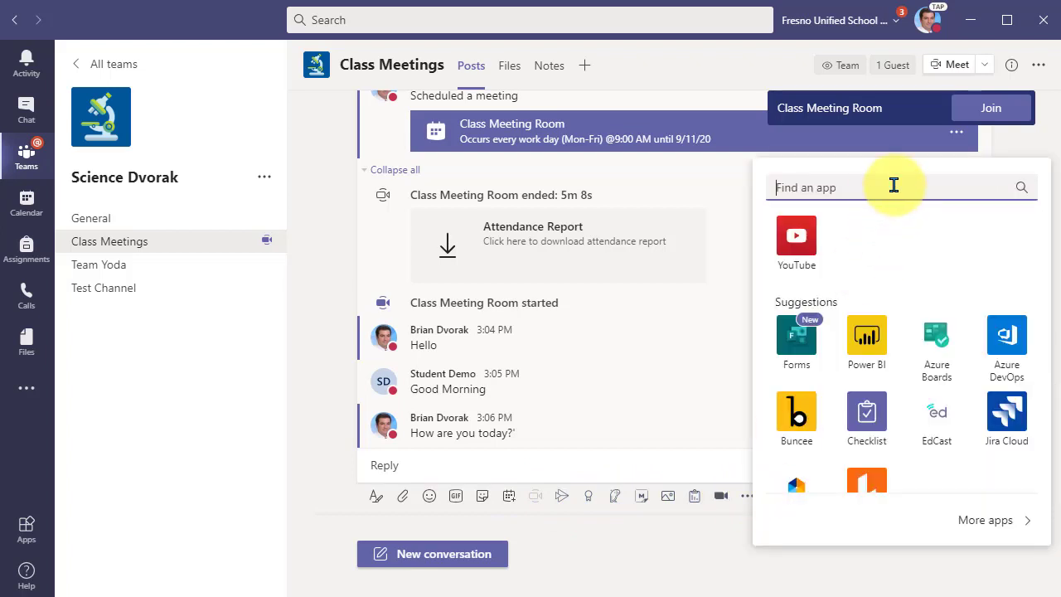
pyautogui.write('poll')
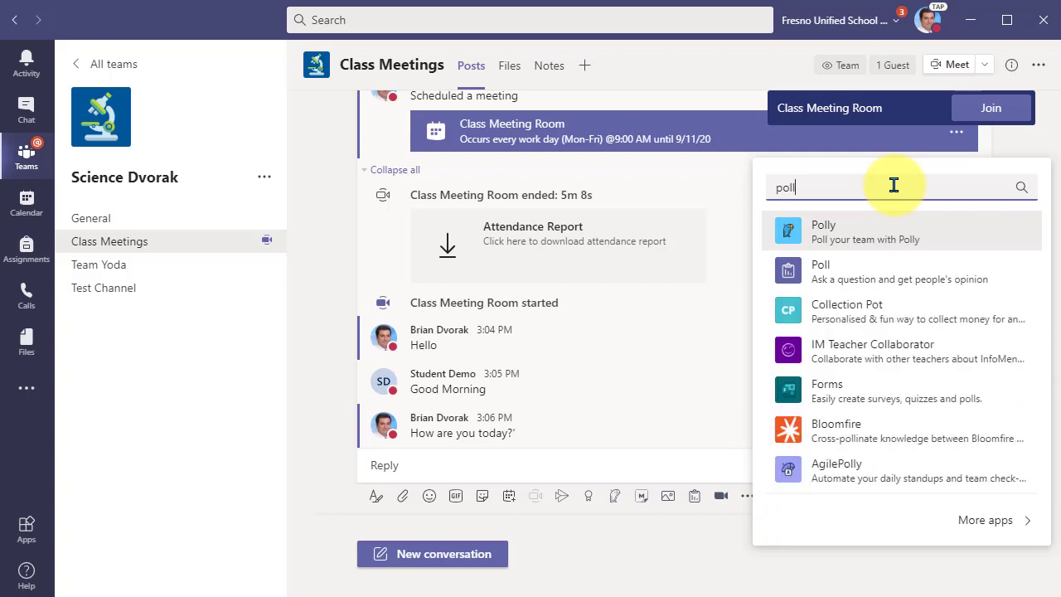
pyautogui.click(849, 276)
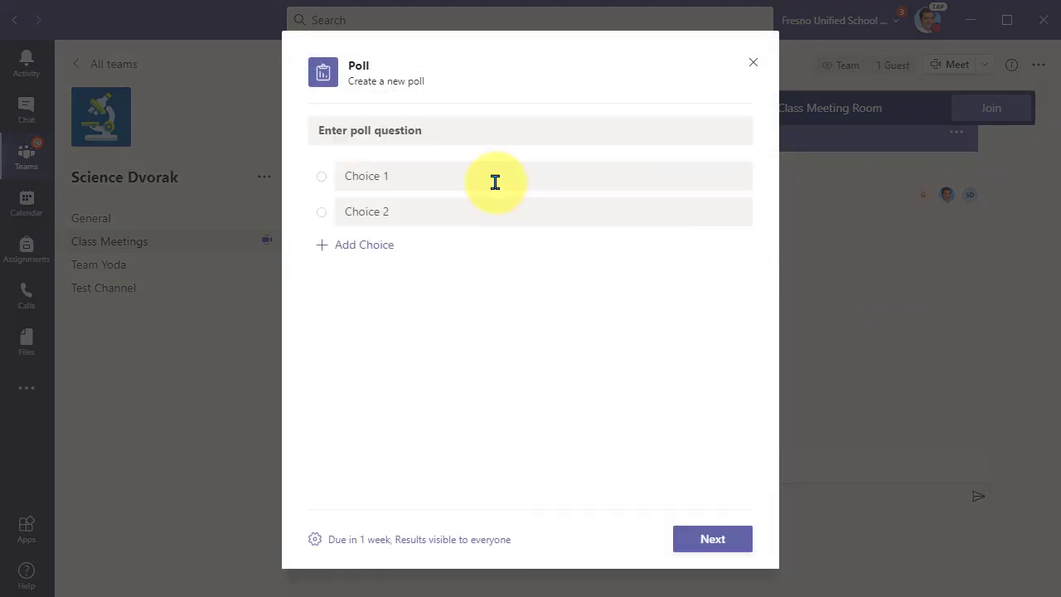
# Step: Create the poll "How are you feeling today?" with the choices Great, So So and Not good, and send it
pyautogui.click(388, 131)
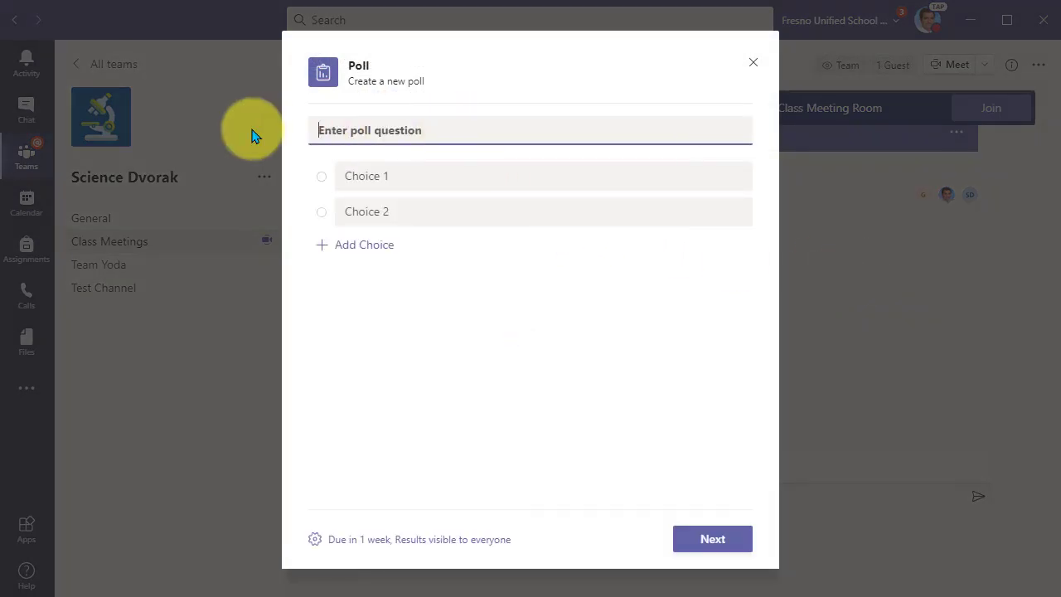
pyautogui.write('How are you feeling today?')
pyautogui.click(400, 174)
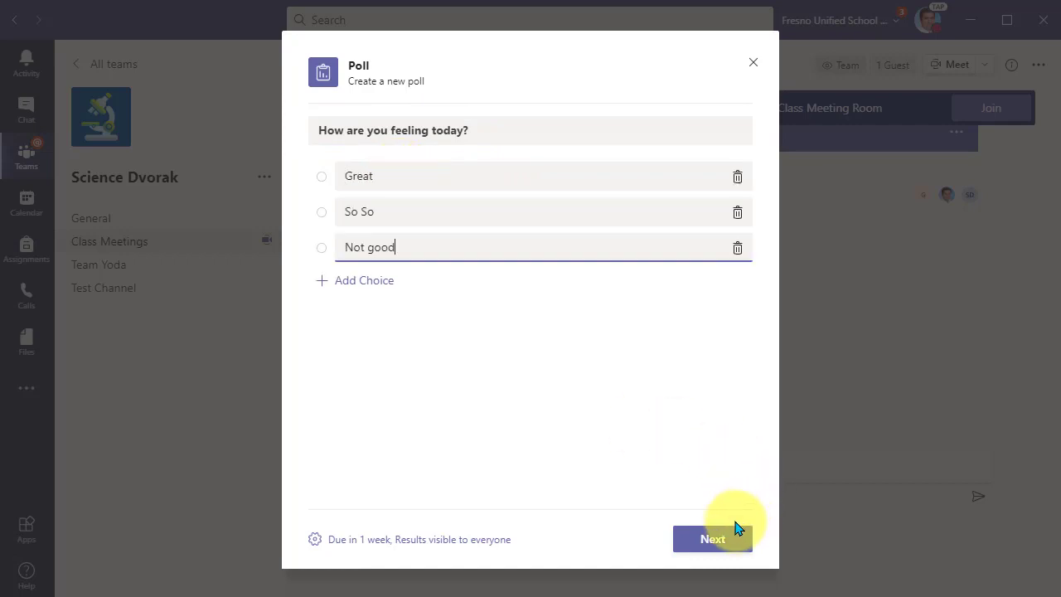
pyautogui.click(726, 540)
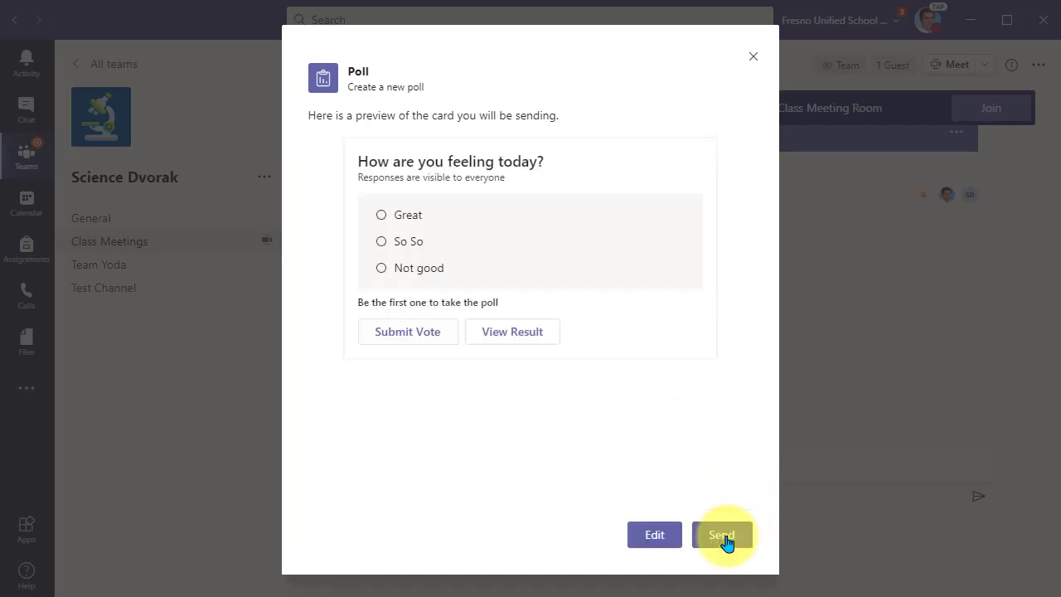
pyautogui.click(715, 540)
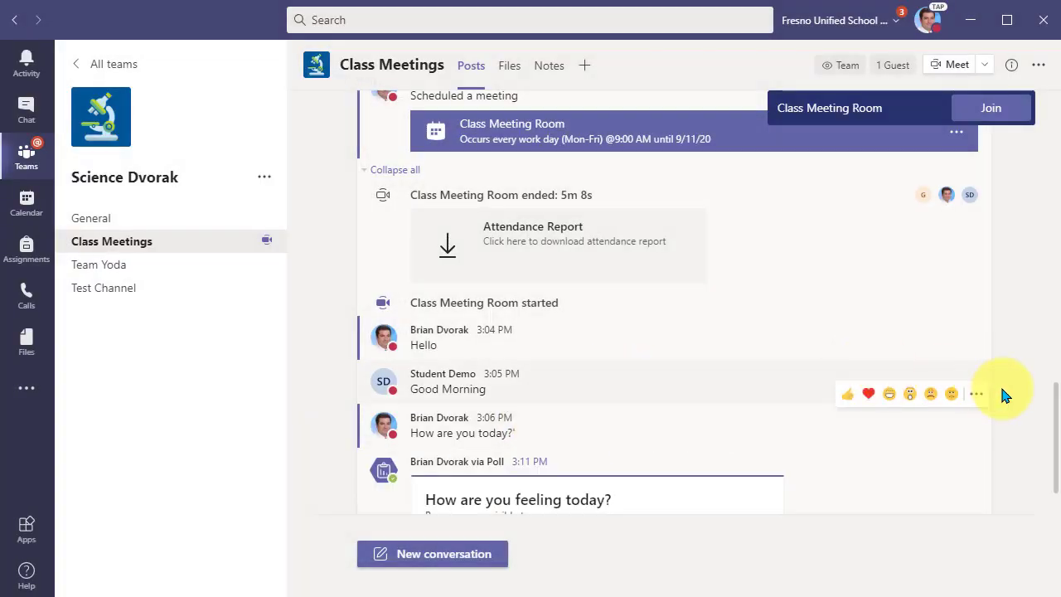
# Step: Find the poll in the meeting chat and submit a vote for Great
pyautogui.moveTo(1051, 398); pyautogui.dragTo(1054, 412)
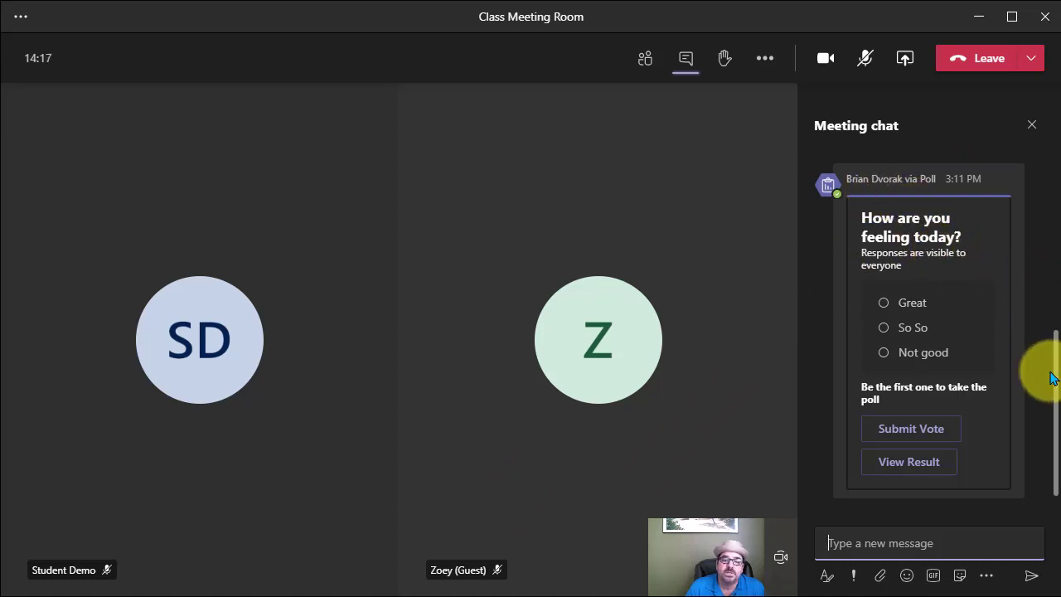
pyautogui.scroll(3, 1052, 365)
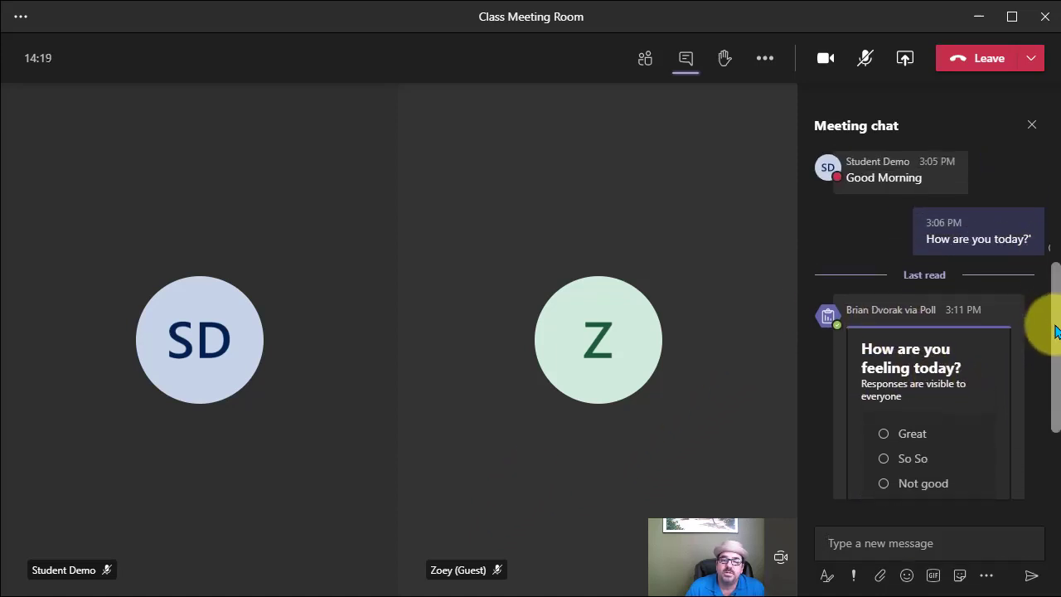
pyautogui.scroll(-3, 1048, 356)
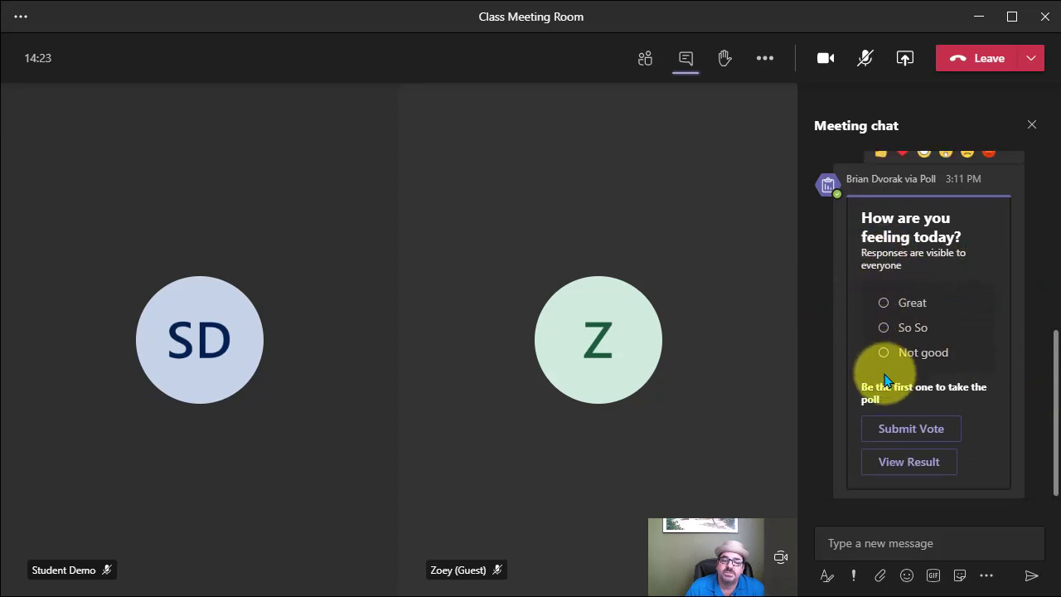
pyautogui.click(884, 304)
pyautogui.click(898, 430)
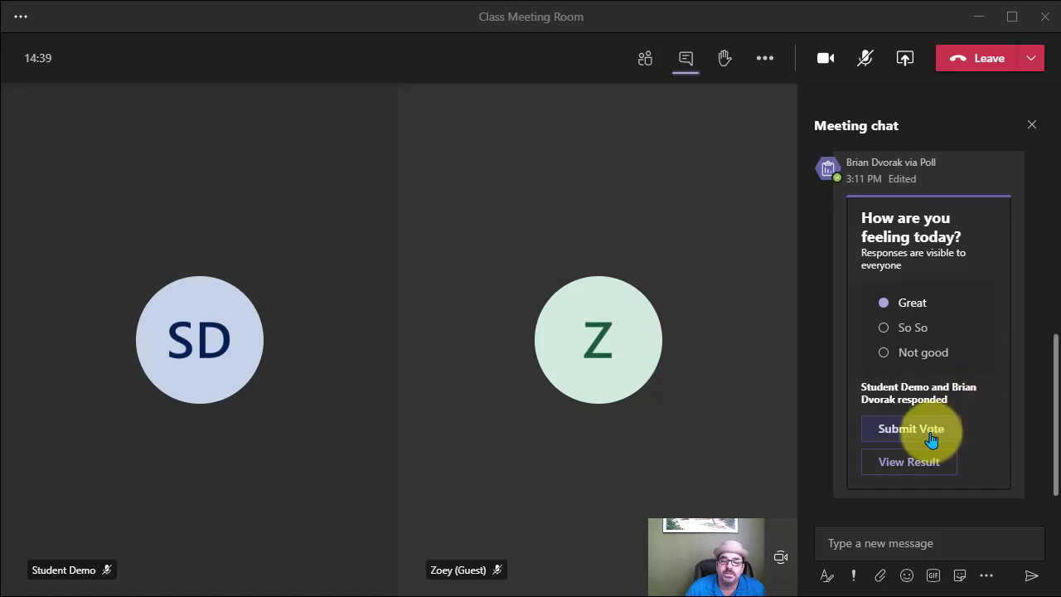
# Step: Try to view the poll results in the meeting chat, view them from the channel post instead, and close them
pyautogui.click(924, 460)
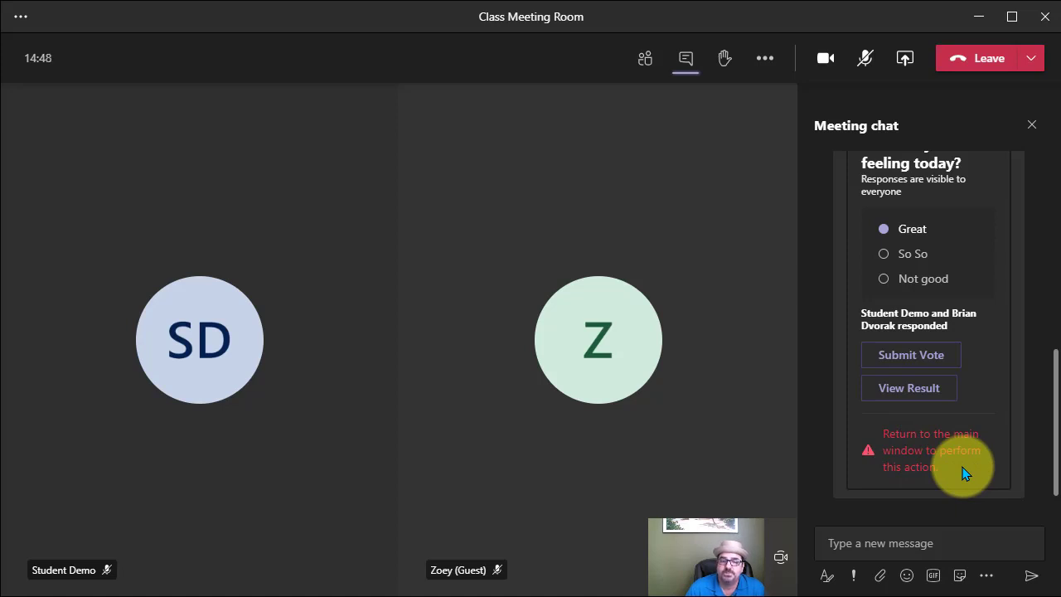
pyautogui.click(977, 18)
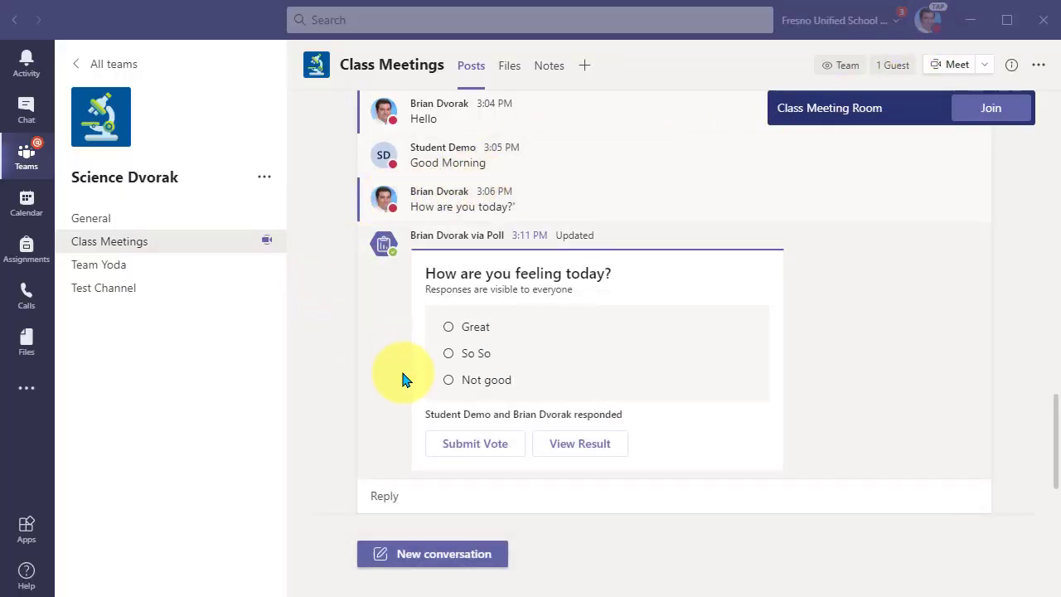
pyautogui.click(576, 445)
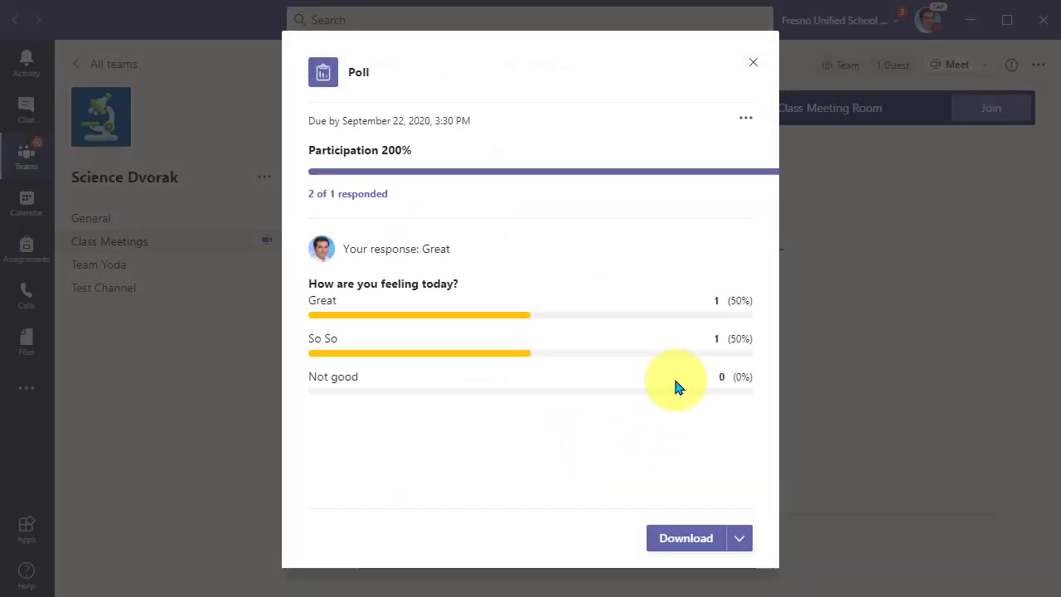
pyautogui.click(754, 66)
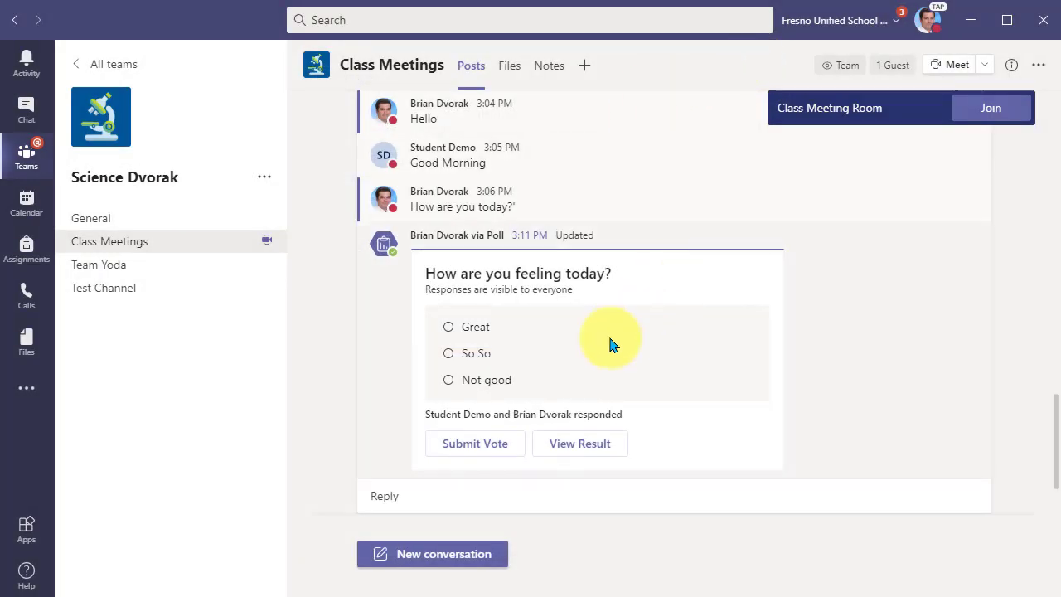